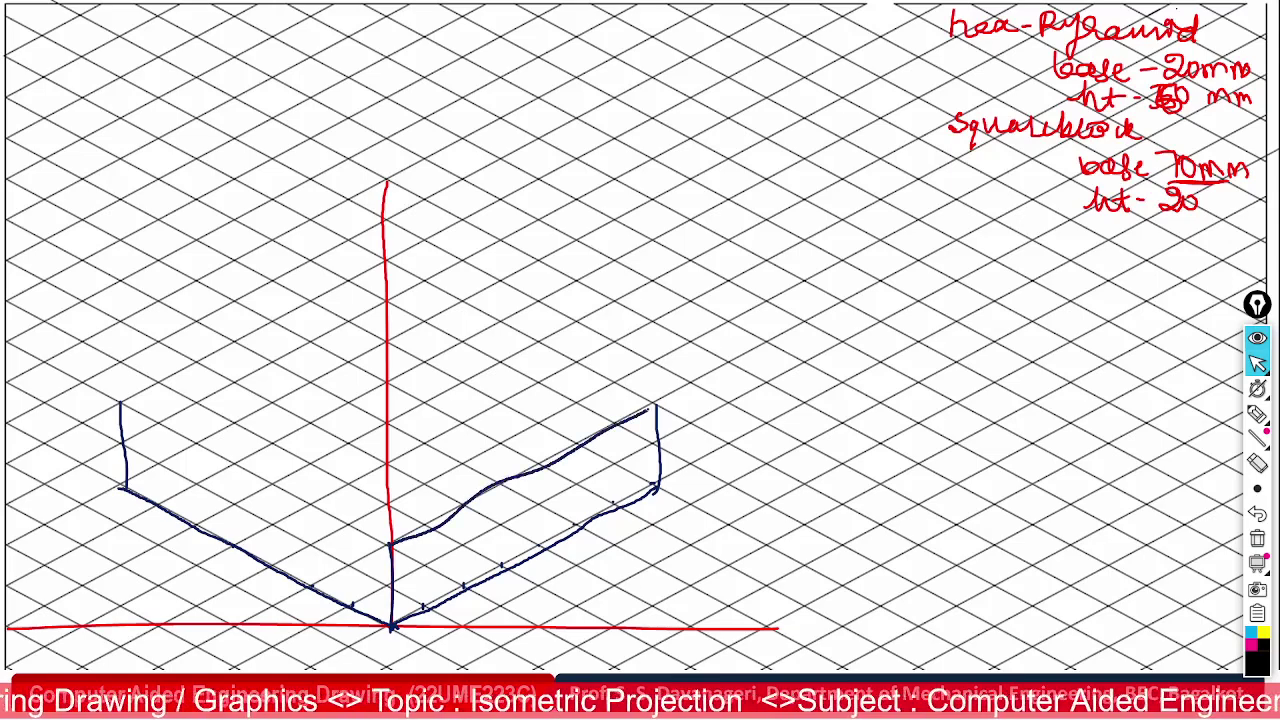
- Ink the block's top front and back edges to close its top face, then start a hexagon at right
drag(120, 404, 388, 545)
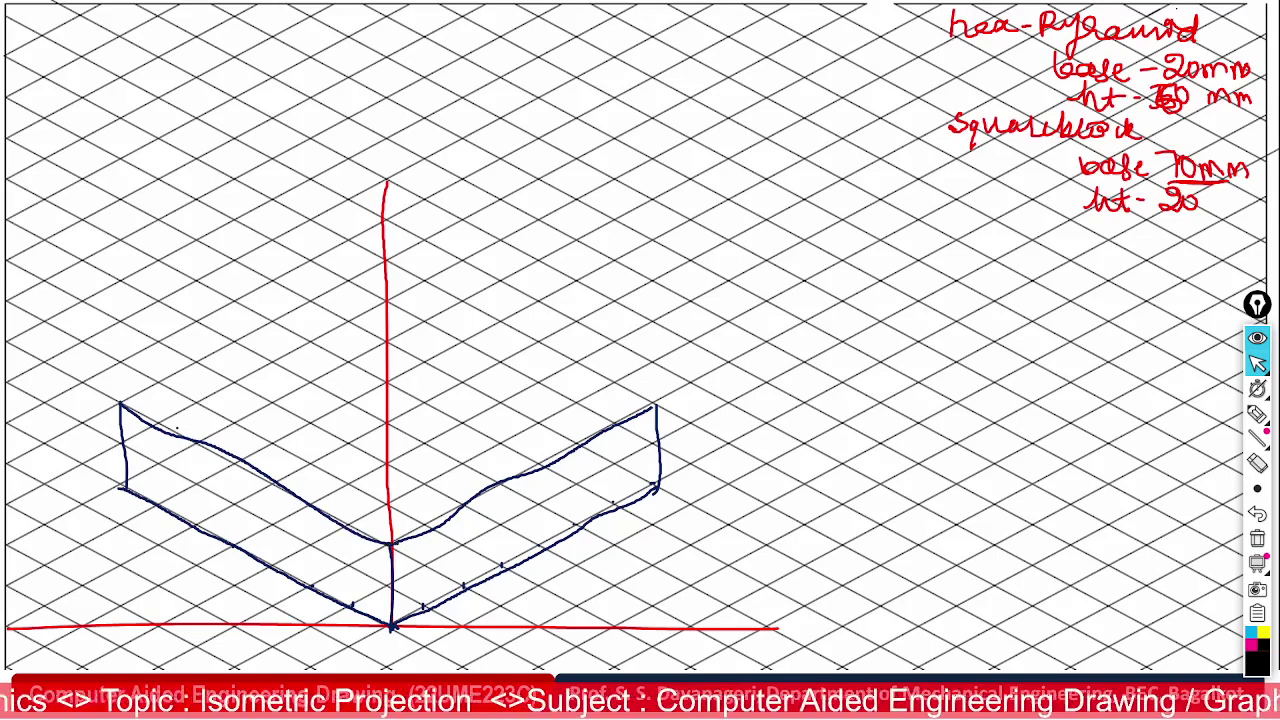
drag(120, 404, 240, 344)
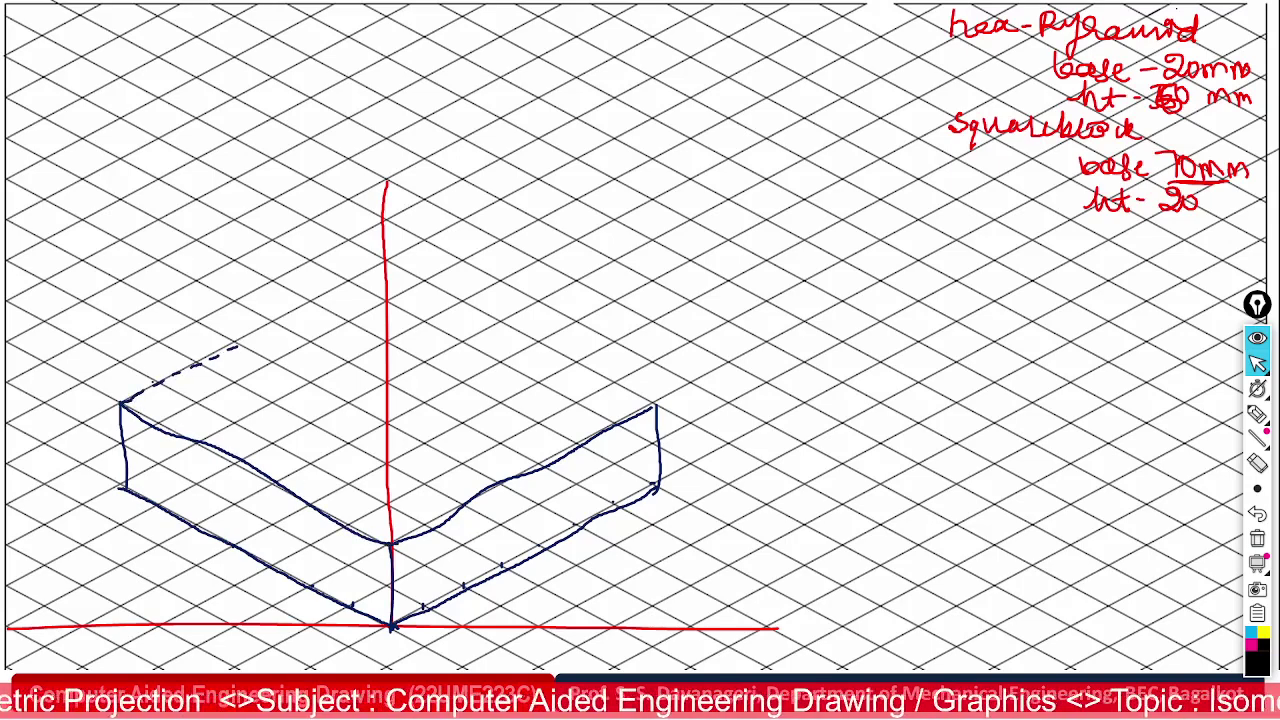
mouse_move(120, 404)
mouse_down()
mouse_move(389, 258)
mouse_move(656, 408)
mouse_up()
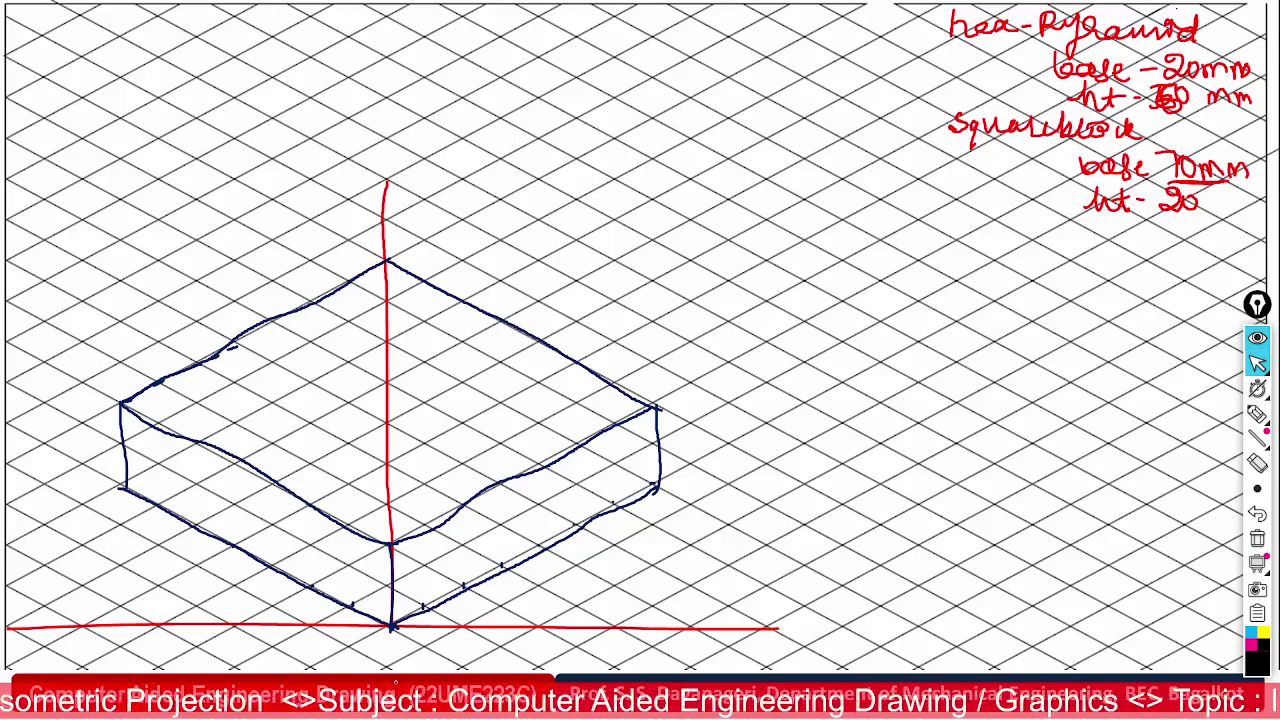
drag(318, 615, 310, 629)
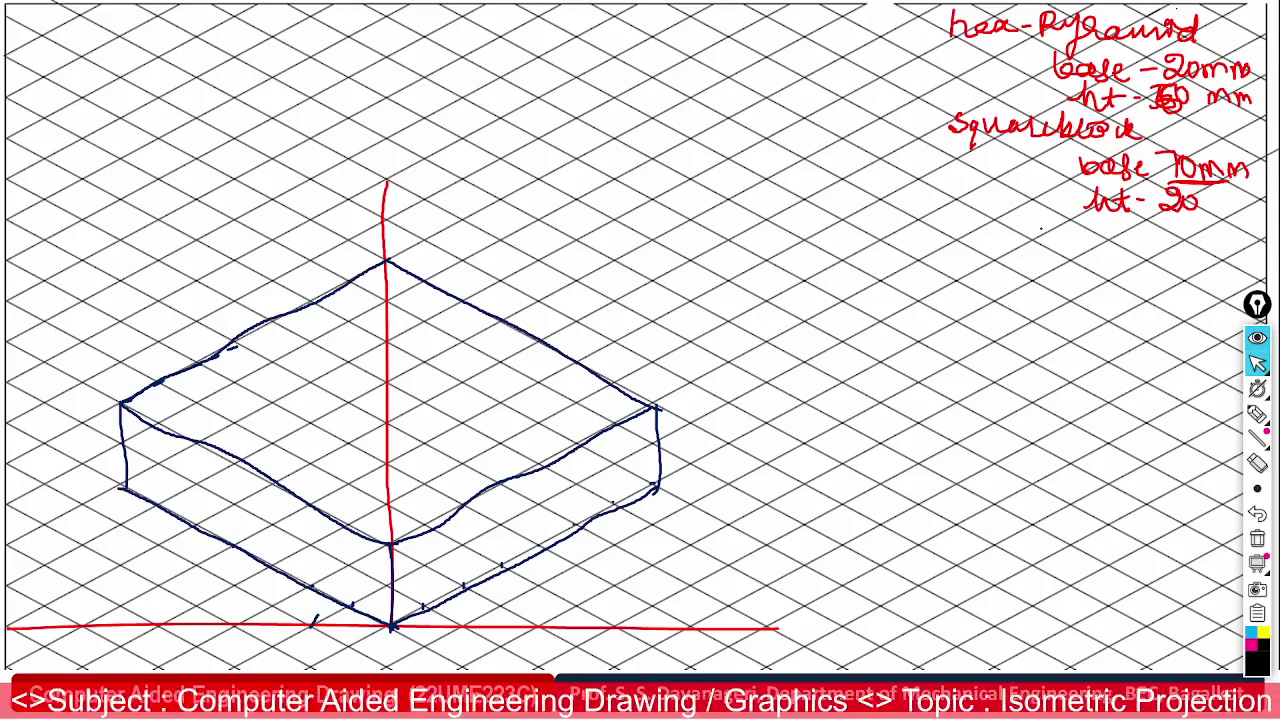
mouse_move(996, 218)
mouse_down()
mouse_move(920, 253)
mouse_move(922, 340)
mouse_move(996, 382)
mouse_move(1074, 340)
mouse_move(1077, 280)
mouse_move(1073, 262)
mouse_move(996, 218)
mouse_up()
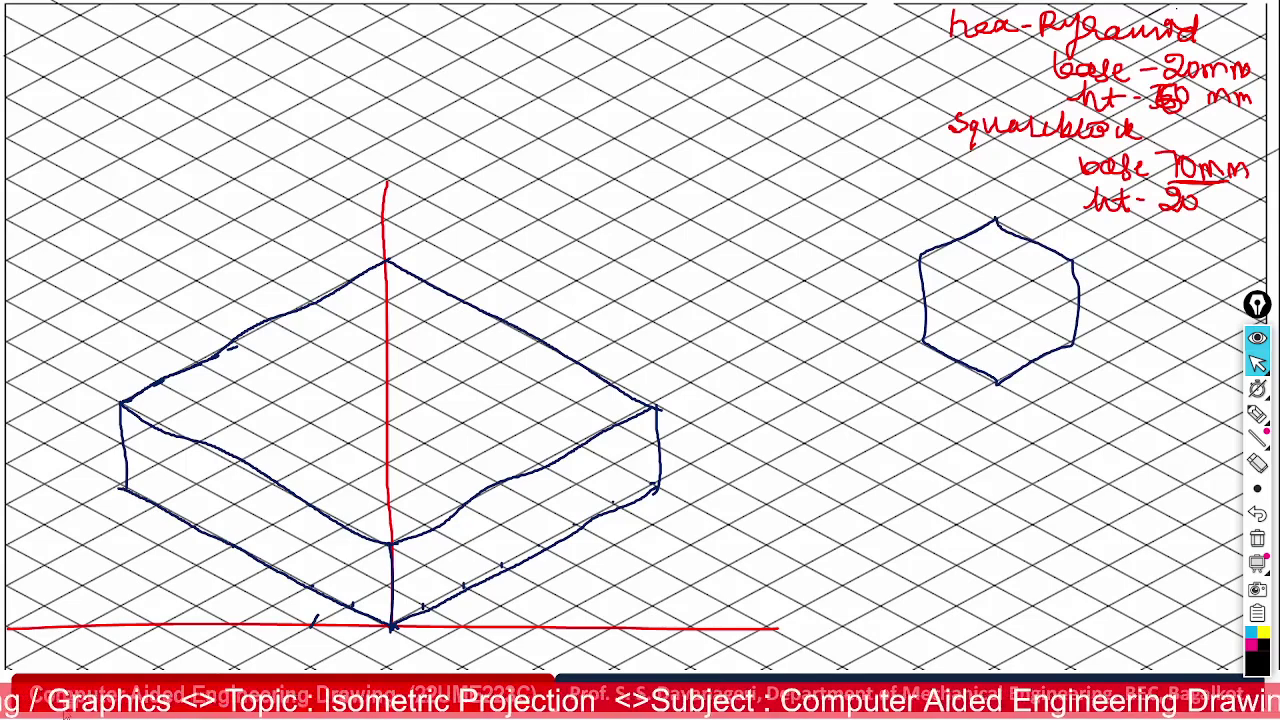
- Switch the pen ink to red and draw the first side of the box around the hexagon
click(40, 700)
mouse_move(80, 622)
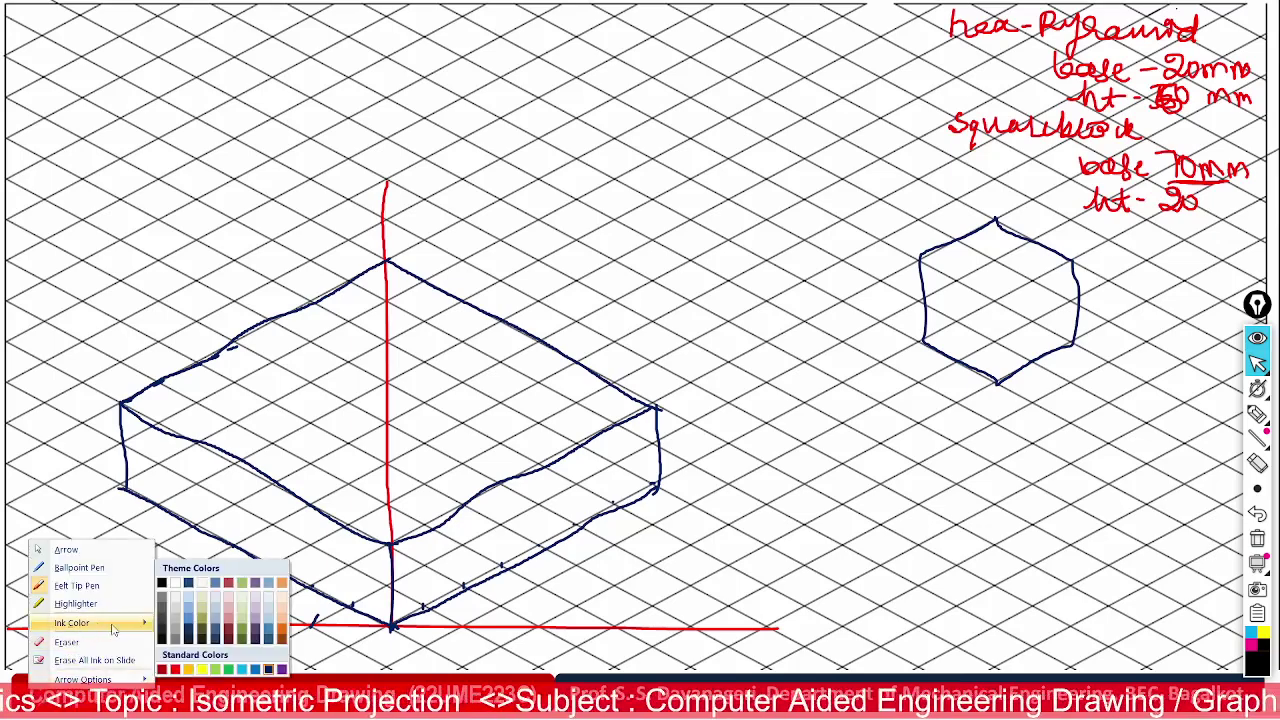
click(175, 670)
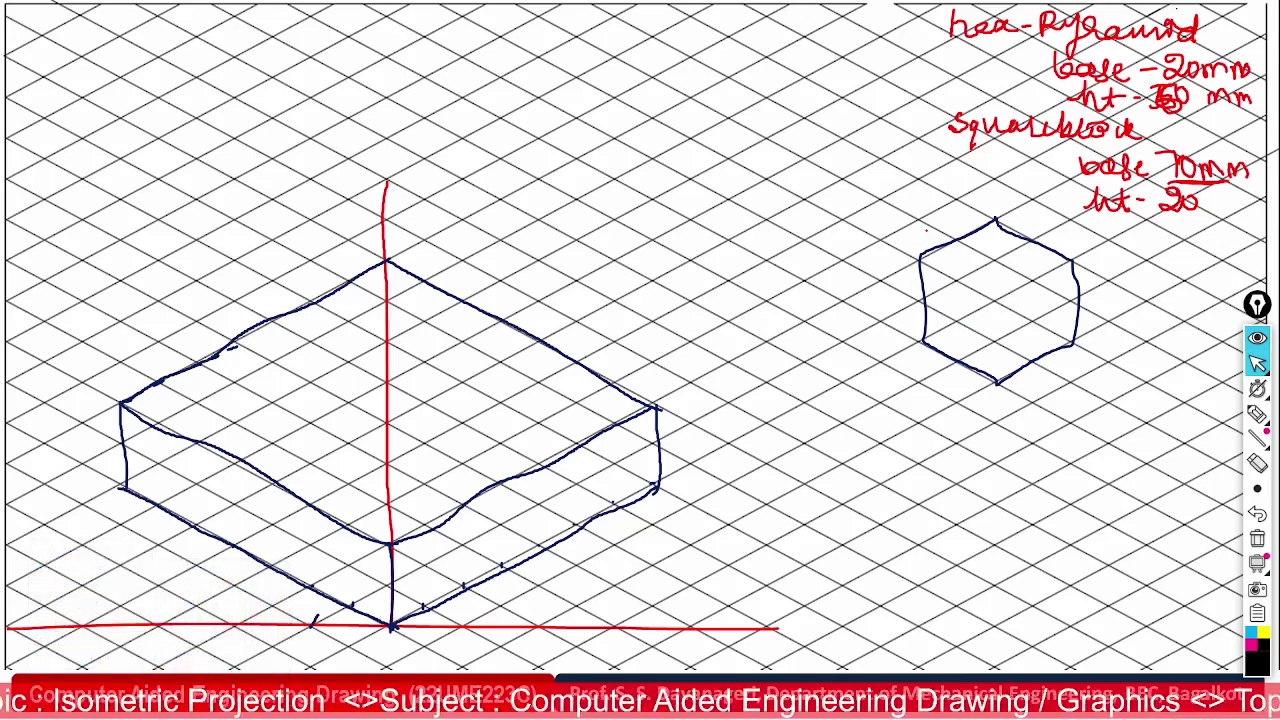
mouse_move(920, 218)
mouse_down()
mouse_move(921, 356)
mouse_move(940, 387)
mouse_move(1084, 381)
mouse_move(1076, 224)
mouse_up()
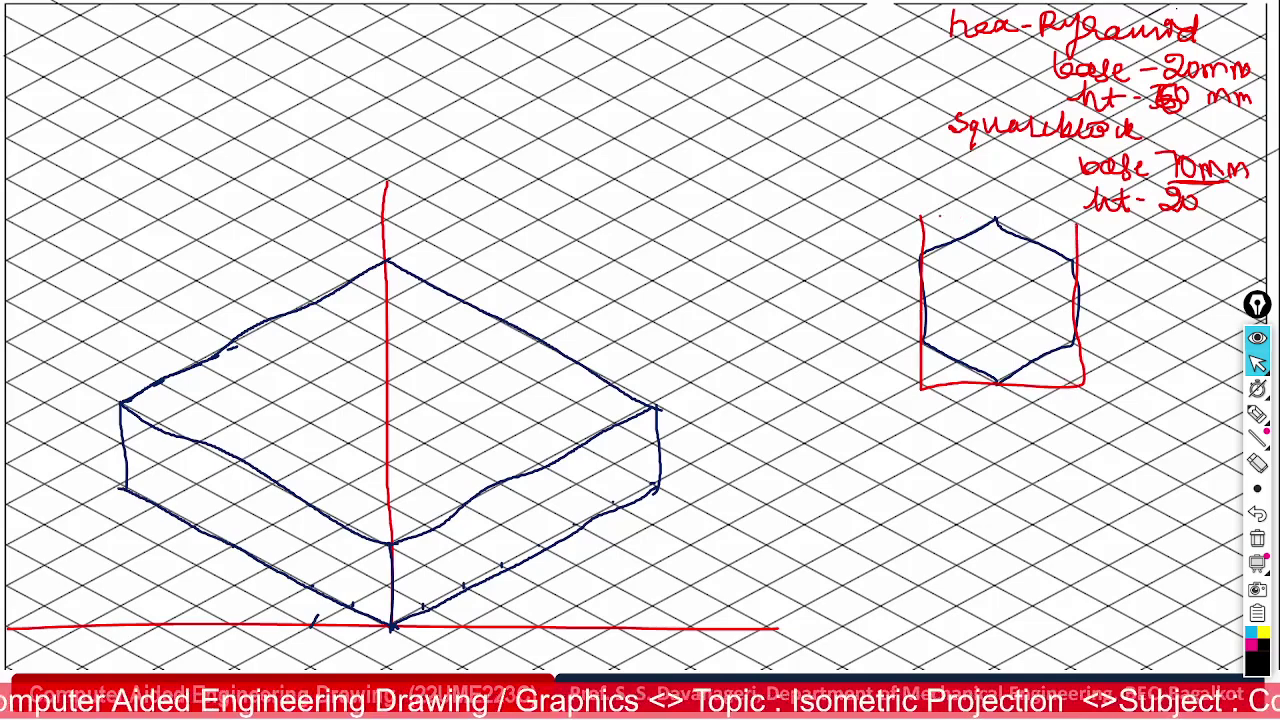
- Close the red box across the hexagon's top and number the hexagon corners 1 to 6
mouse_move(918, 215)
mouse_down()
mouse_move(1076, 215)
mouse_move(1078, 230)
mouse_up()
drag(1002, 399, 1002, 412)
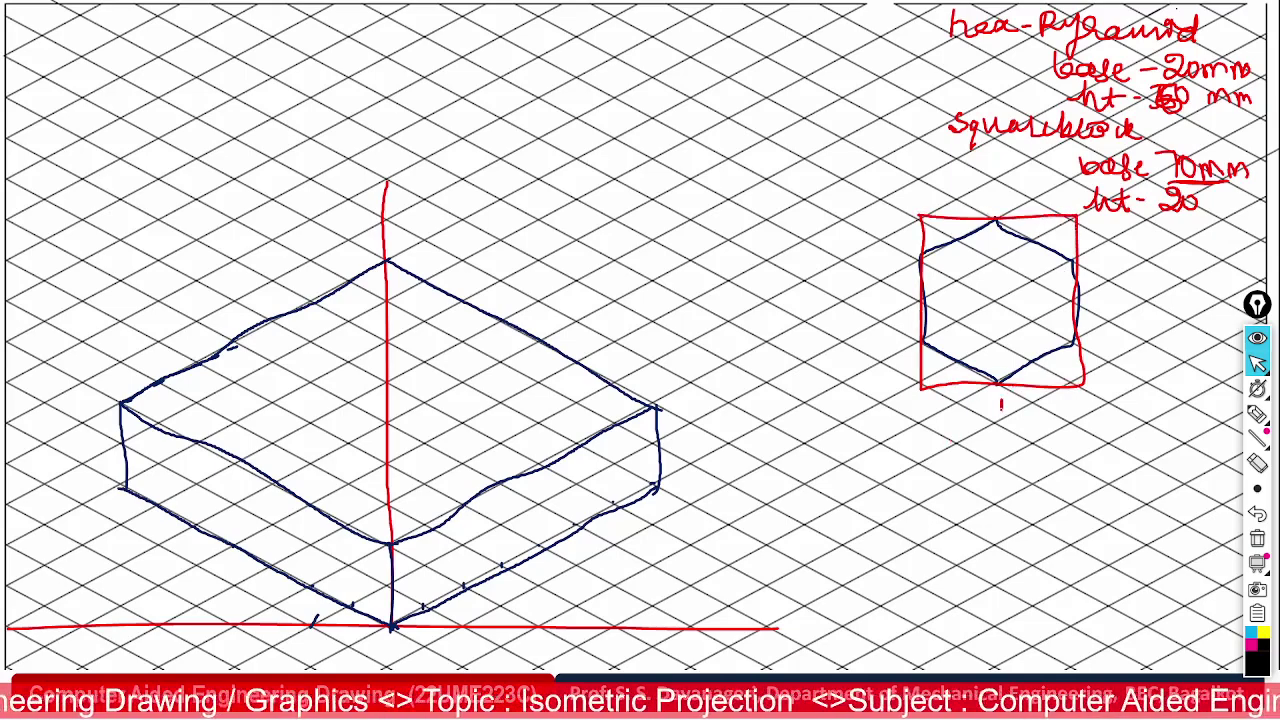
drag(1093, 340, 1108, 352)
mouse_move(1088, 260)
mouse_down()
mouse_move(1102, 272)
mouse_move(1088, 278)
mouse_up()
drag(997, 191, 998, 214)
drag(909, 247, 912, 262)
drag(906, 334, 904, 342)
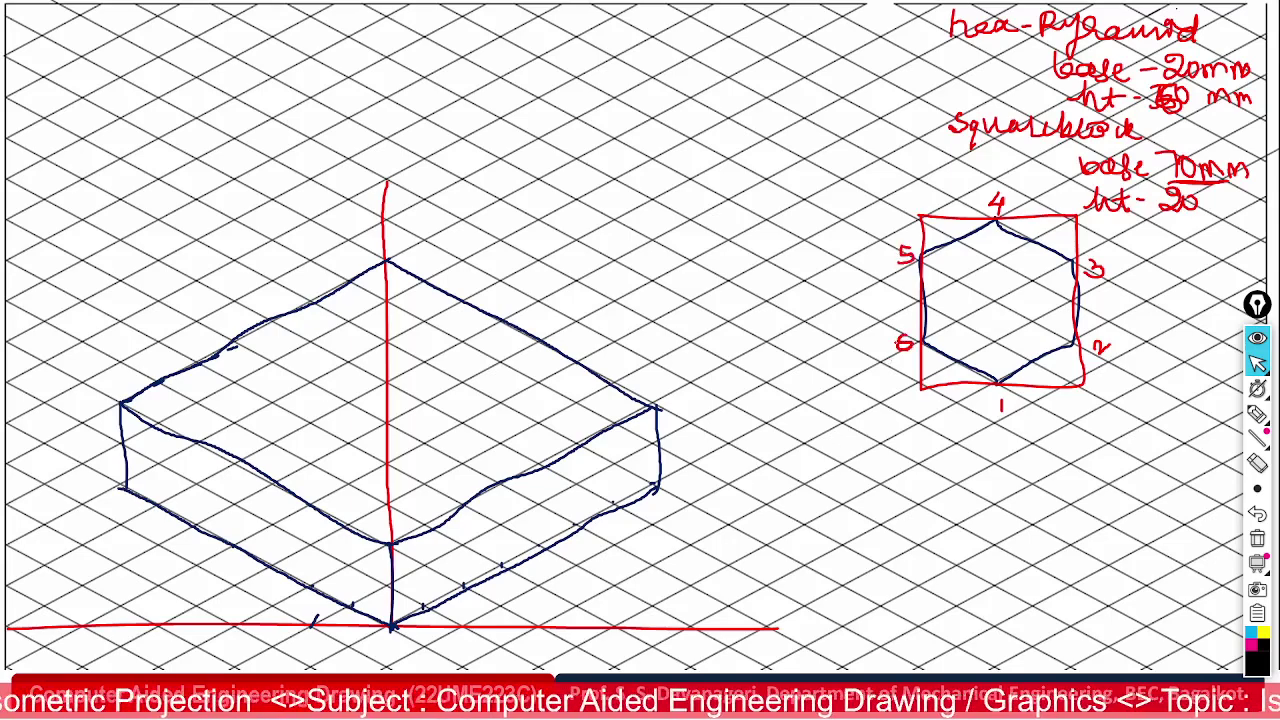
- Letter the box corners A, B, C, D and draw isometric edge AB below the plan
mouse_move(918, 416)
mouse_down()
mouse_move(929, 395)
mouse_move(940, 416)
mouse_move(944, 406)
mouse_up()
mouse_move(1076, 394)
mouse_down()
mouse_move(1094, 396)
mouse_move(1090, 410)
mouse_up()
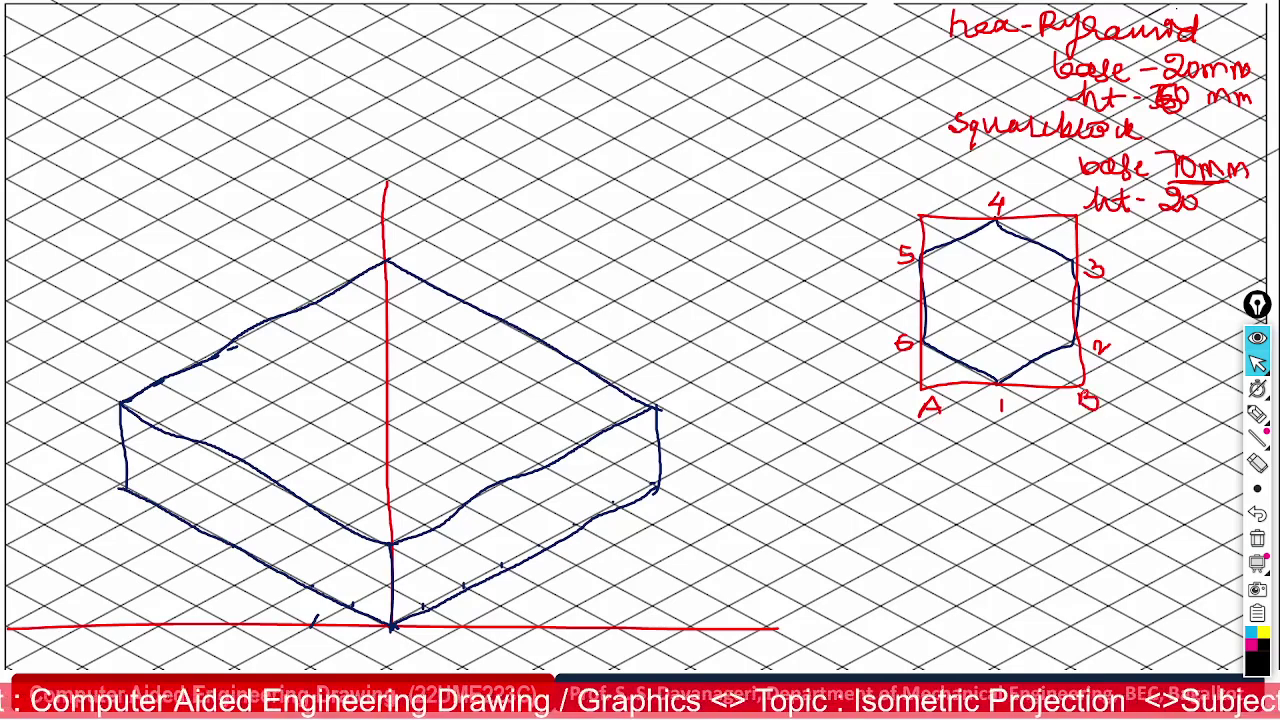
drag(1076, 191, 1072, 203)
drag(921, 190, 936, 211)
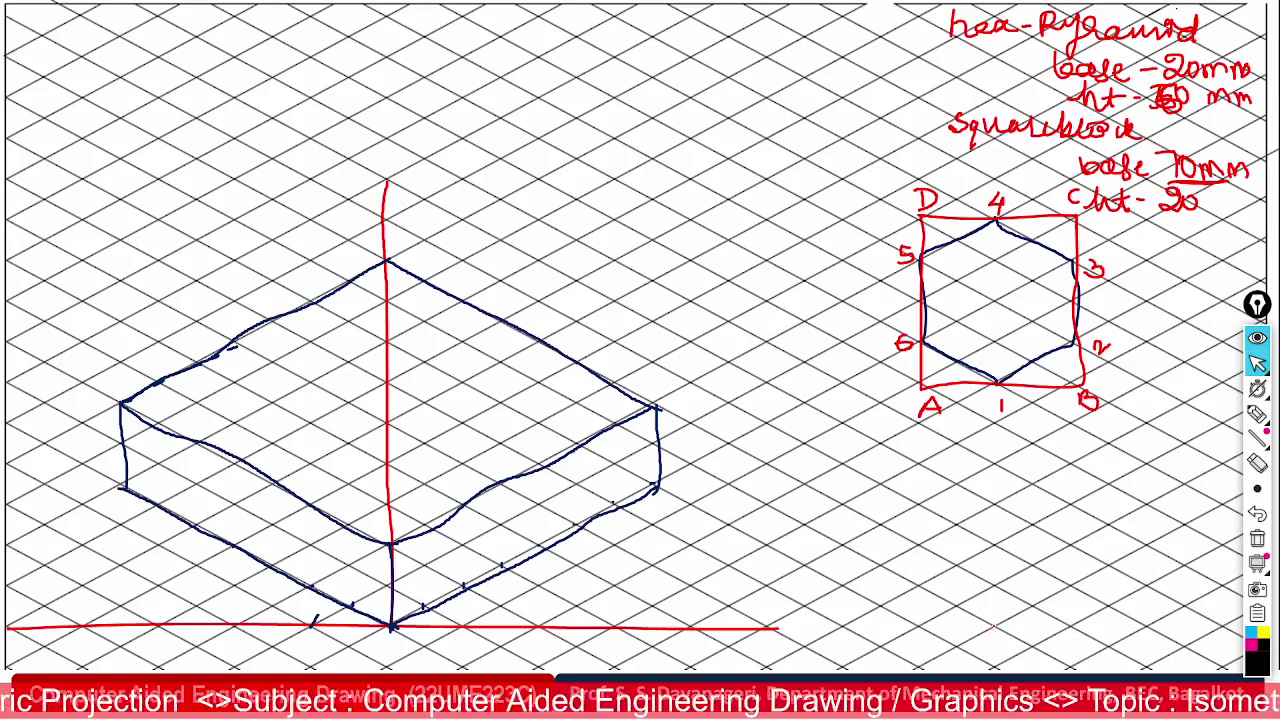
drag(992, 628, 1116, 562)
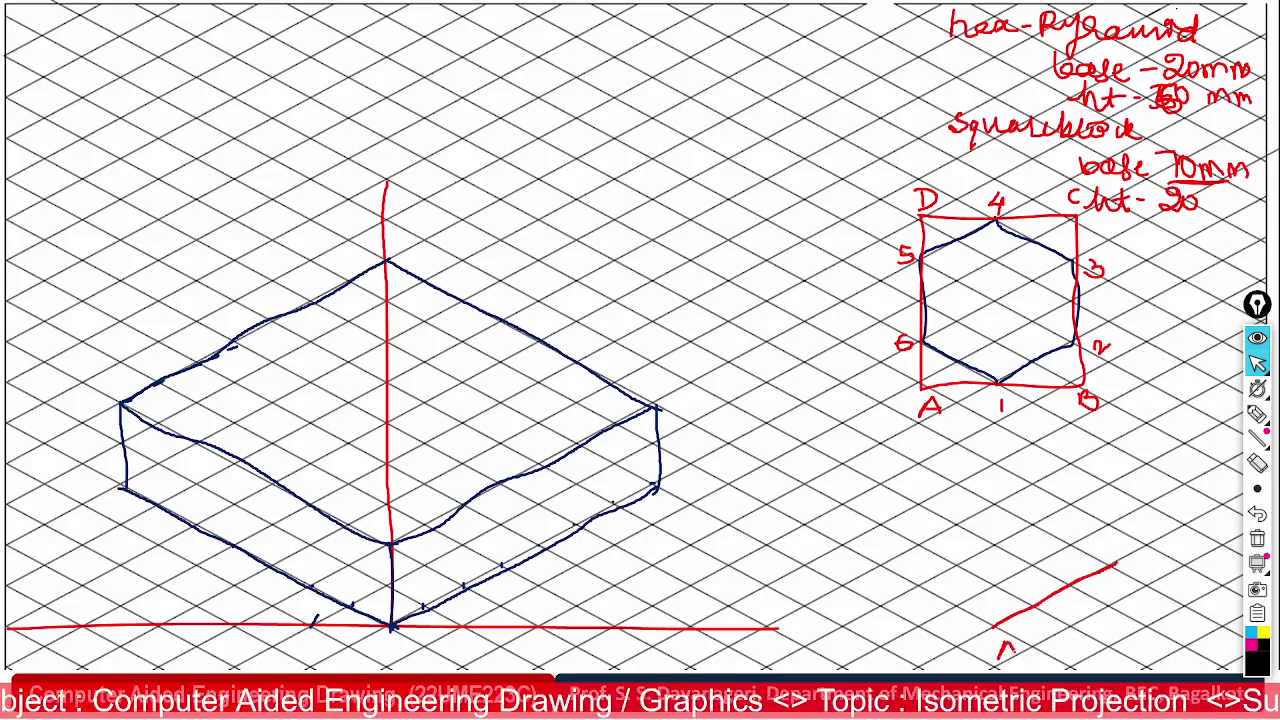
- Complete the red isometric rhombus below the plan and label its corners A to D
mouse_move(1134, 564)
mouse_down()
mouse_move(1136, 588)
mouse_move(1140, 560)
mouse_move(1150, 578)
mouse_move(1138, 590)
mouse_move(954, 490)
mouse_move(973, 469)
mouse_move(838, 547)
mouse_move(800, 548)
mouse_move(876, 562)
mouse_move(998, 630)
mouse_up()
click(963, 459)
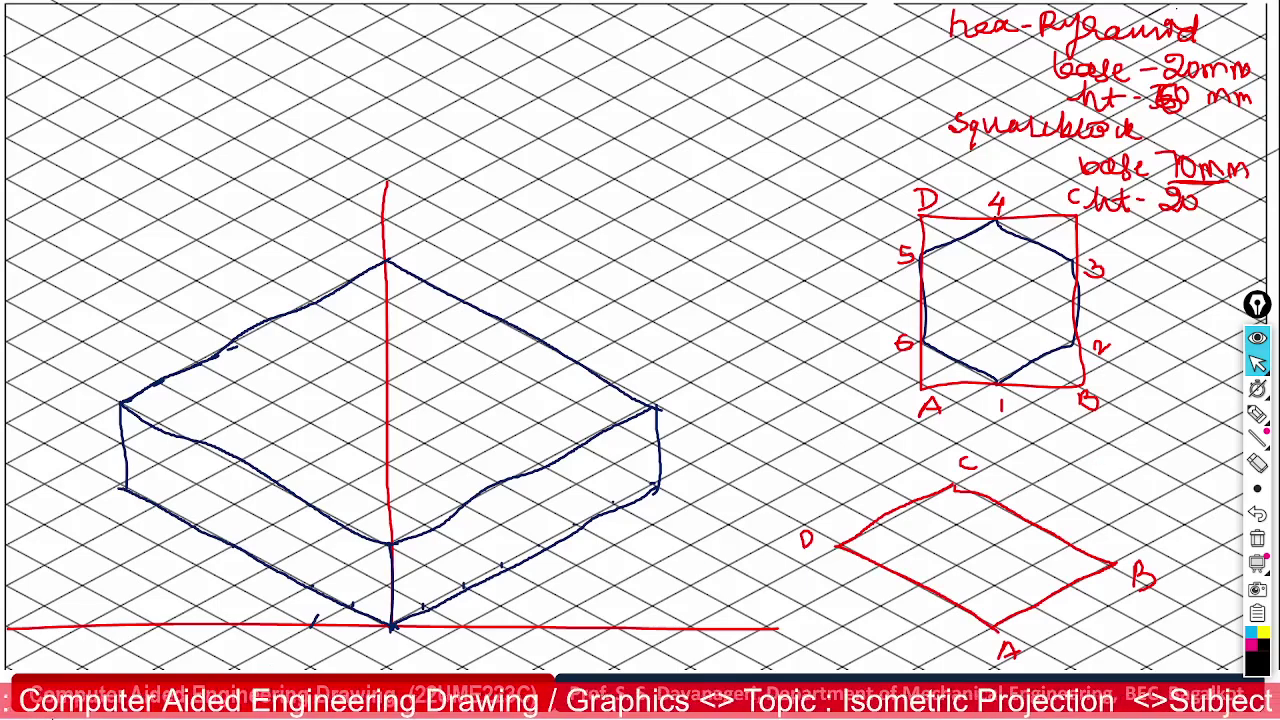
click(44, 706)
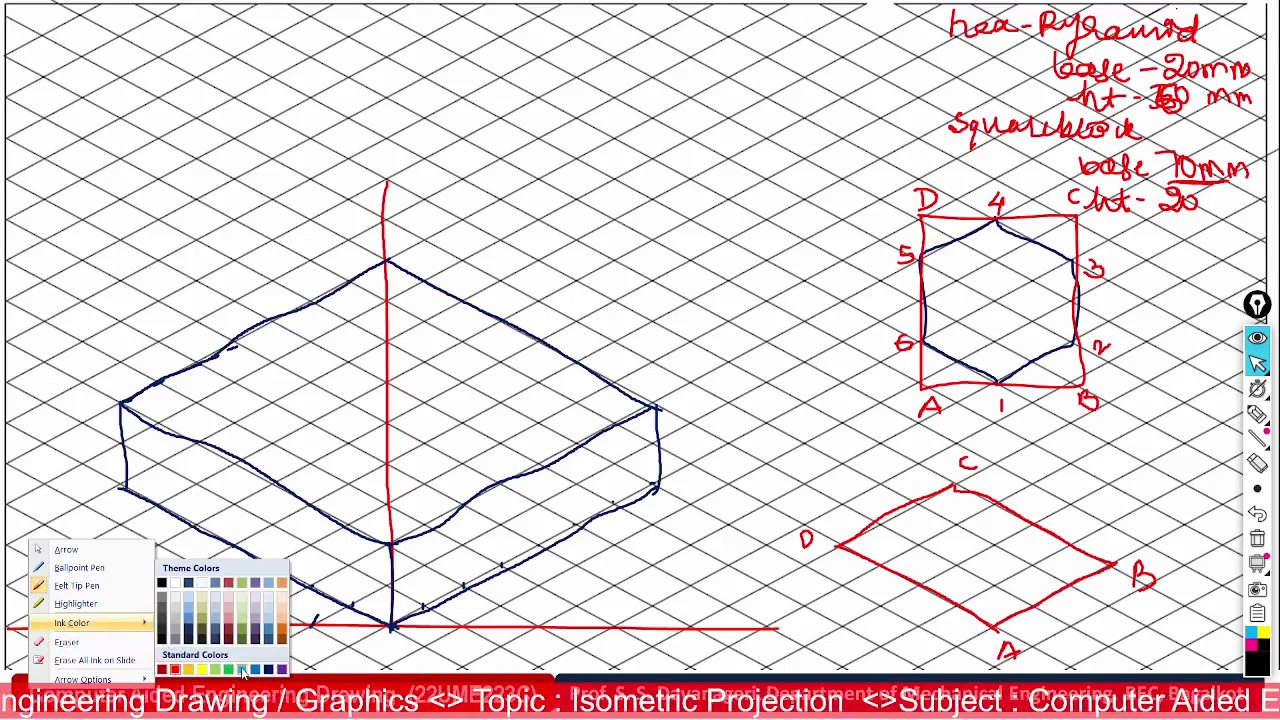
- In light-blue ink, tick hexagon points 1–6 onto the rhombus edges and number them
click(242, 669)
drag(926, 392, 916, 339)
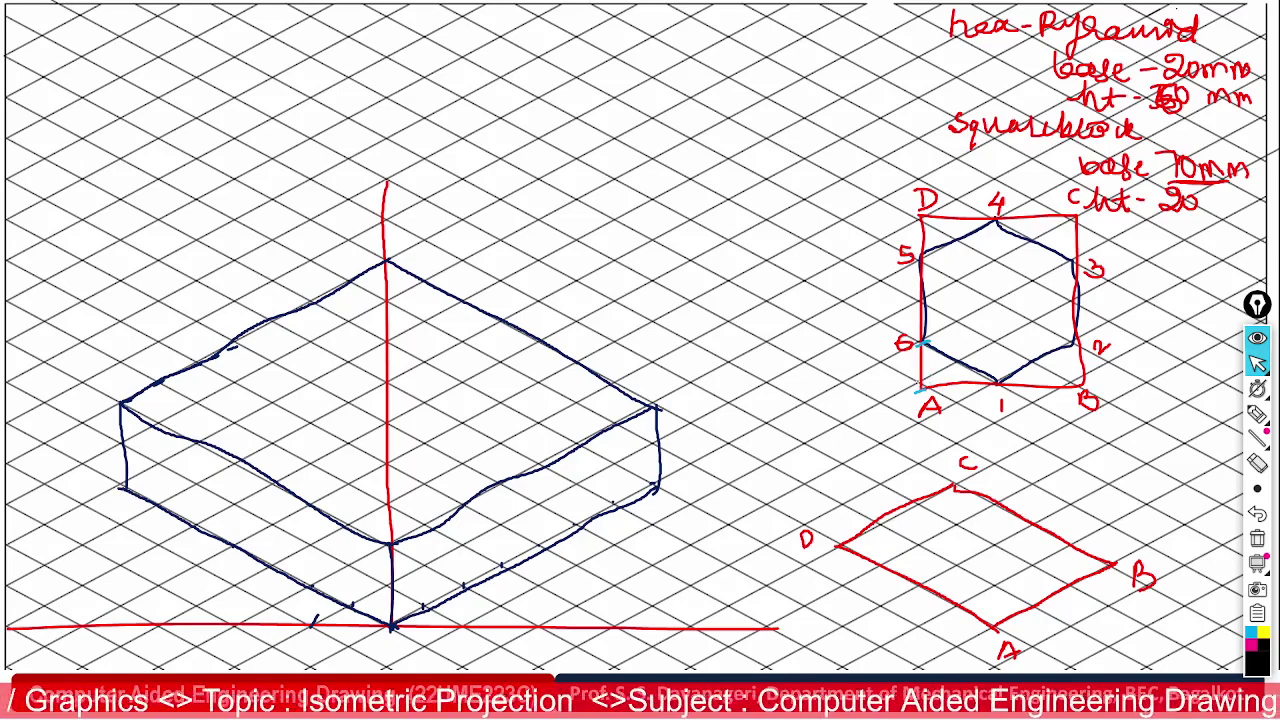
mouse_move(960, 598)
mouse_down()
mouse_move(940, 638)
mouse_move(936, 627)
mouse_up()
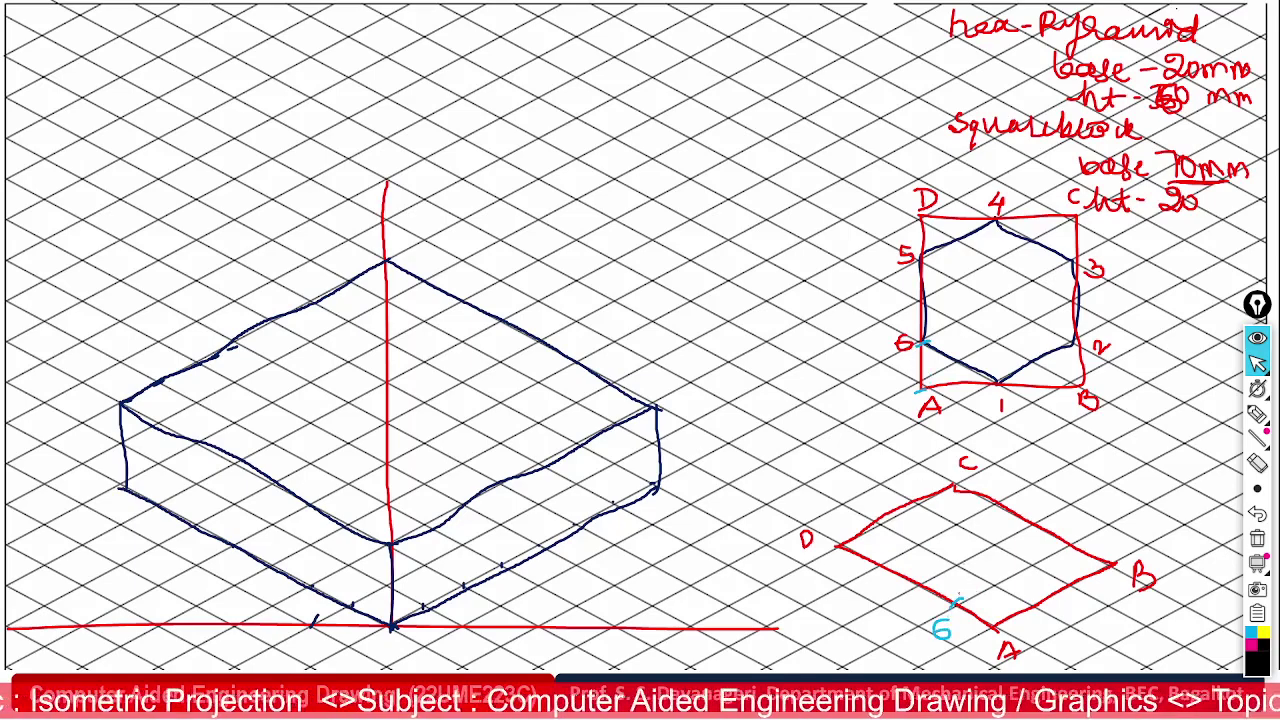
drag(1043, 590, 1081, 617)
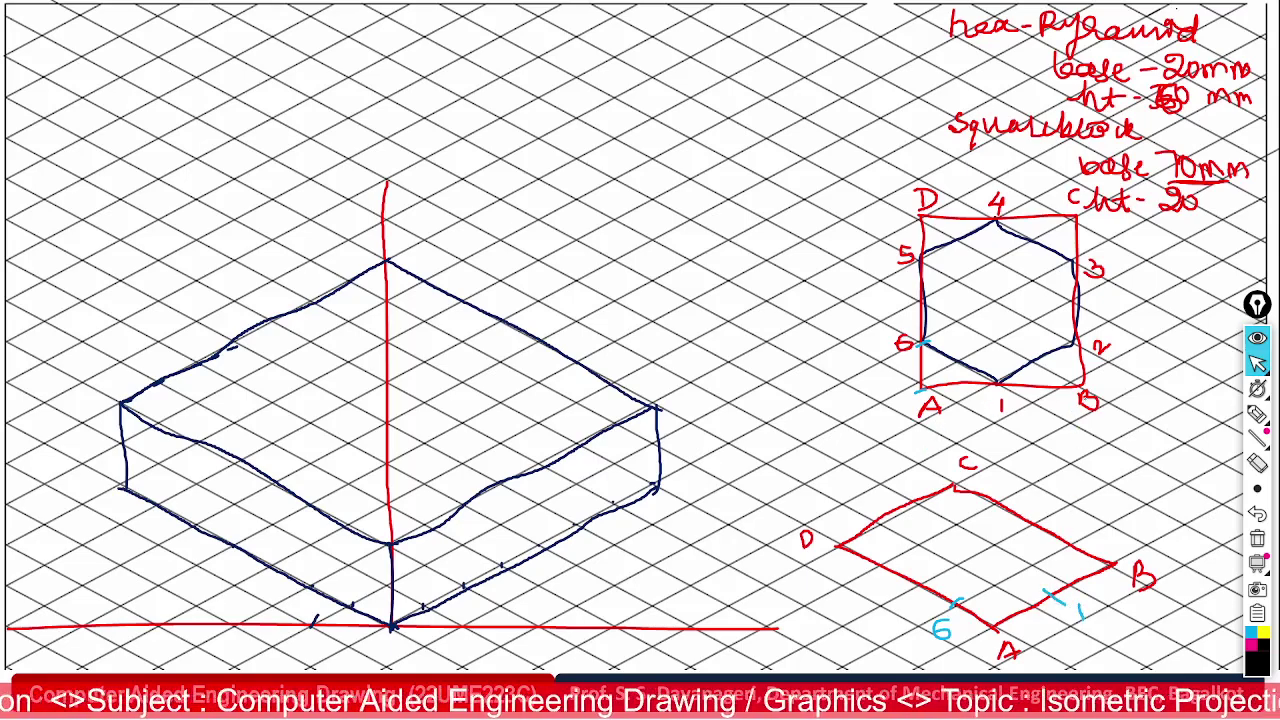
drag(1063, 543, 1094, 533)
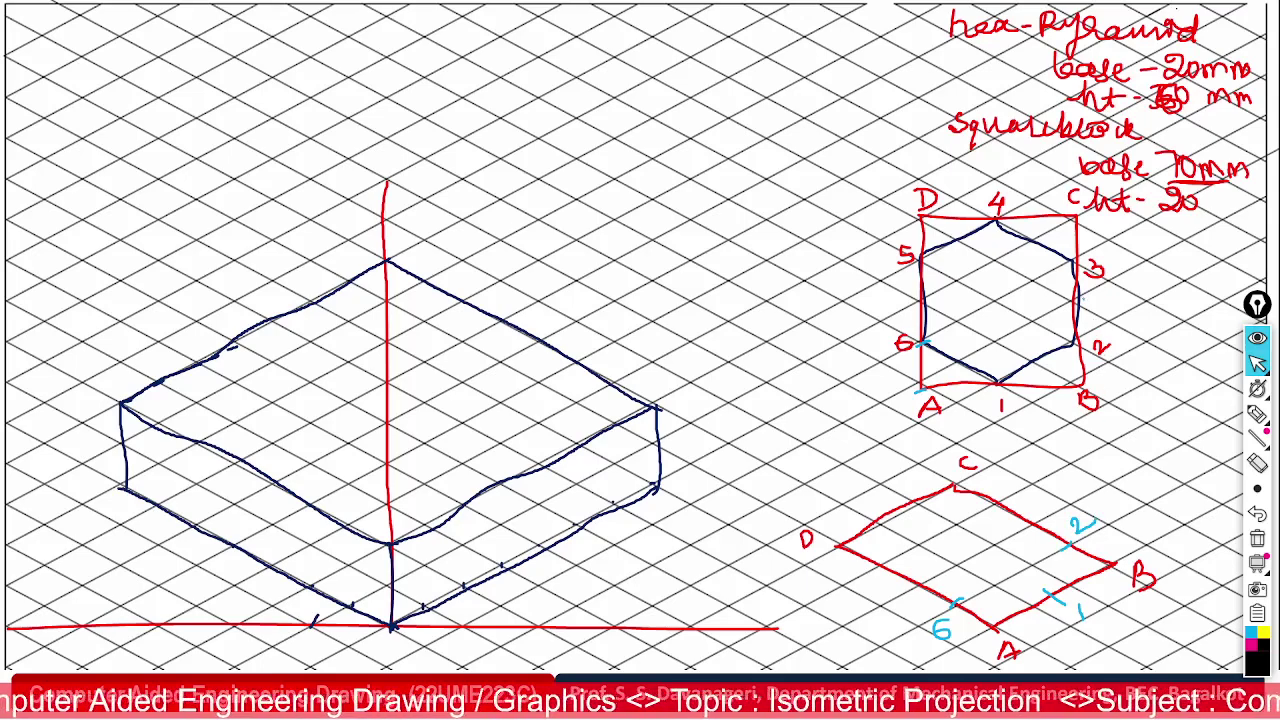
mouse_move(991, 495)
mouse_down()
mouse_move(1001, 503)
mouse_move(1007, 482)
mouse_move(1005, 497)
mouse_up()
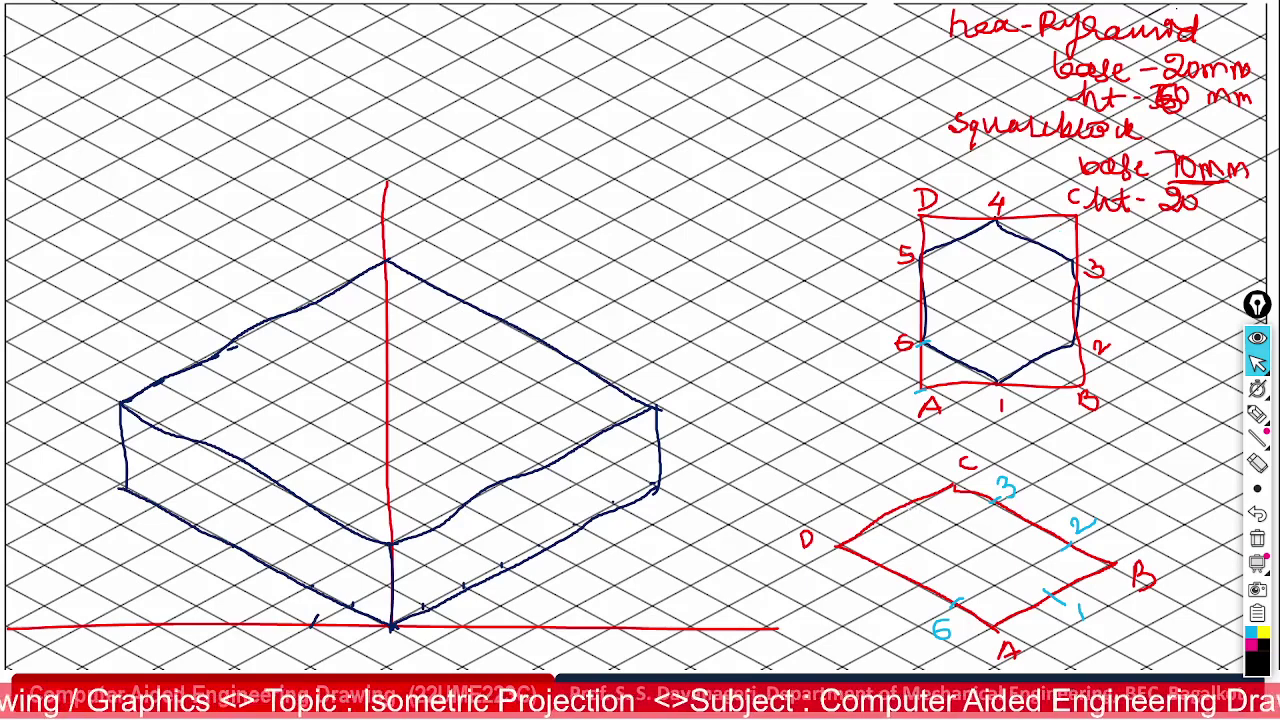
drag(889, 505, 905, 515)
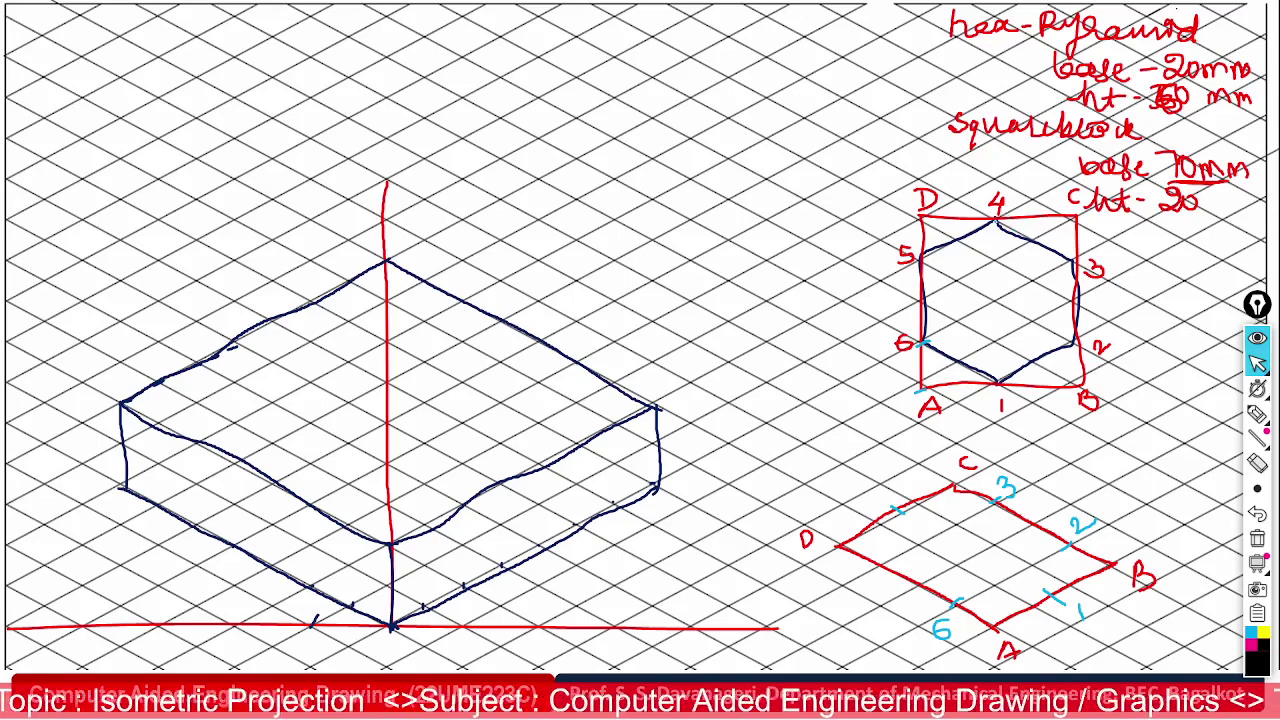
drag(876, 492, 883, 518)
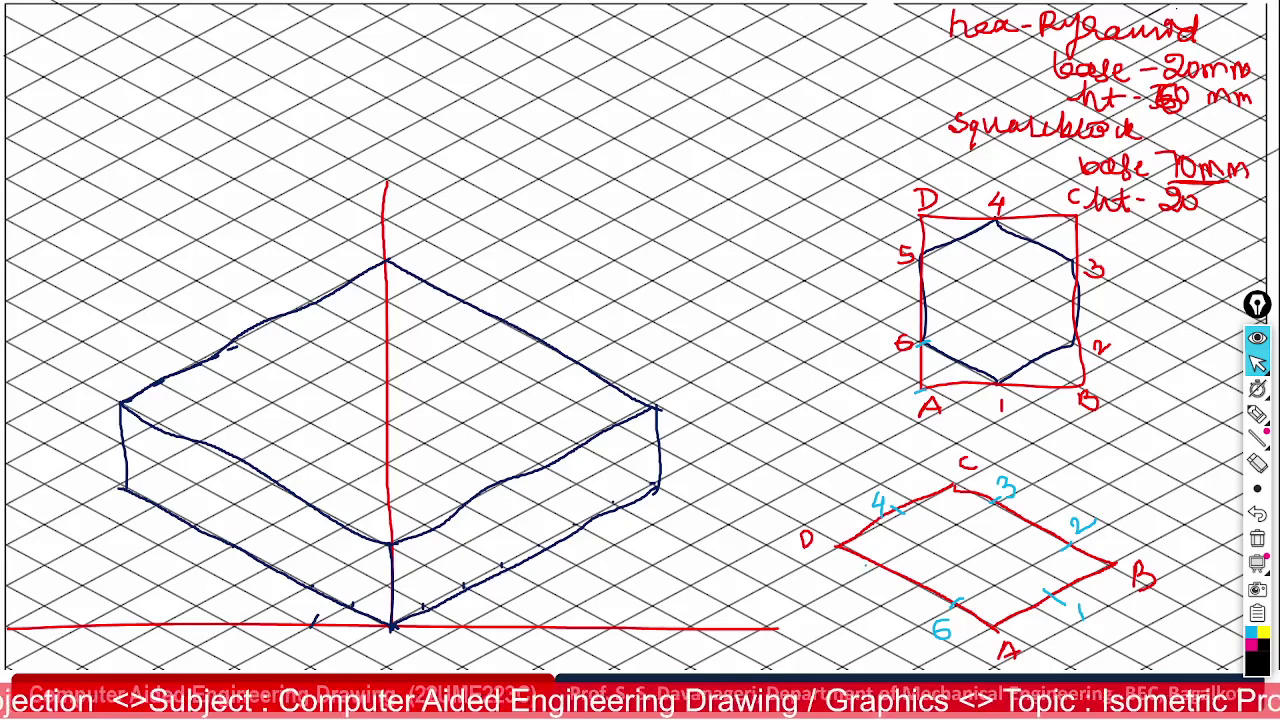
mouse_move(871, 577)
mouse_down()
mouse_move(881, 566)
mouse_move(853, 592)
mouse_move(864, 570)
mouse_up()
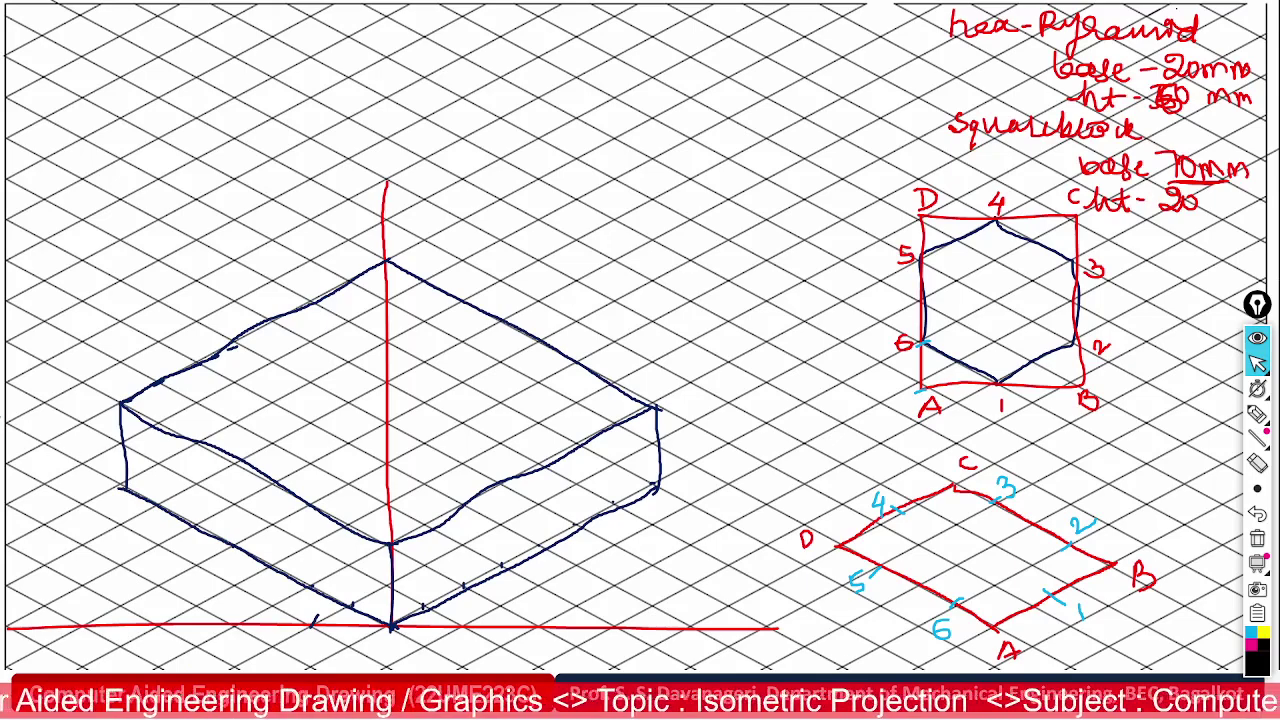
click(1257, 488)
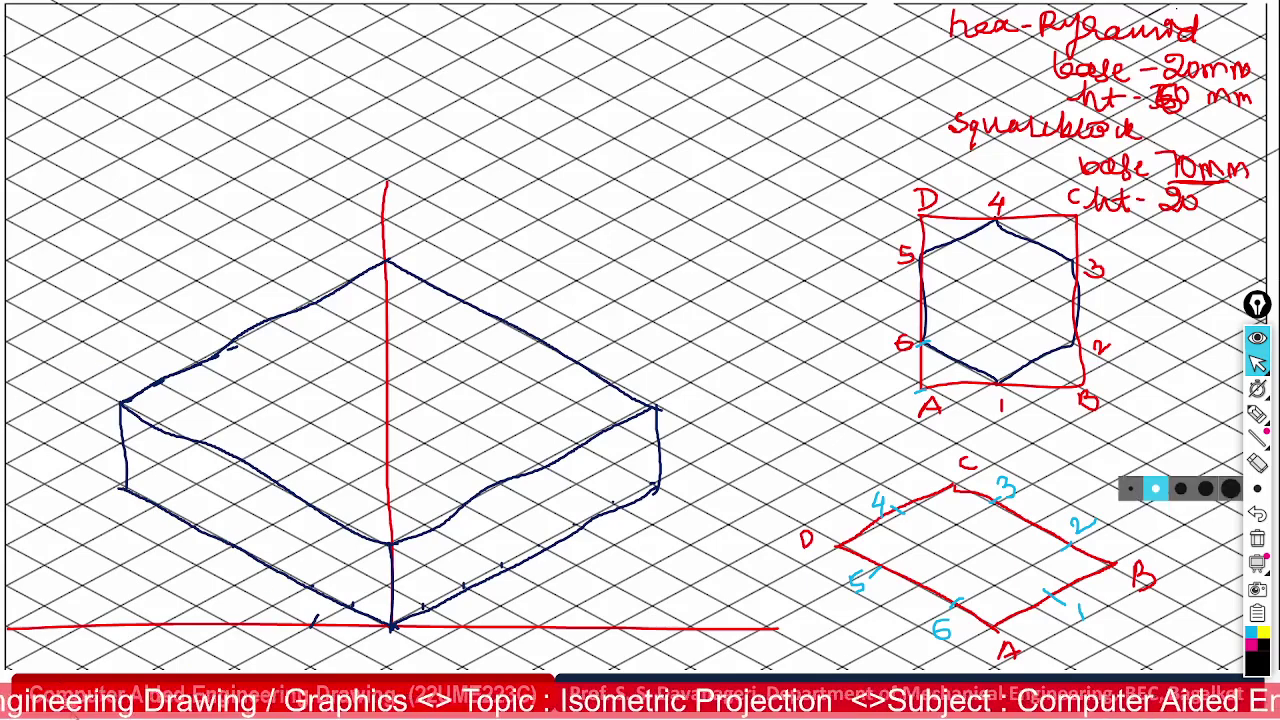
- Switch to dark-blue ink and draw the isometric hexagon joining points 1 to 6
click(40, 700)
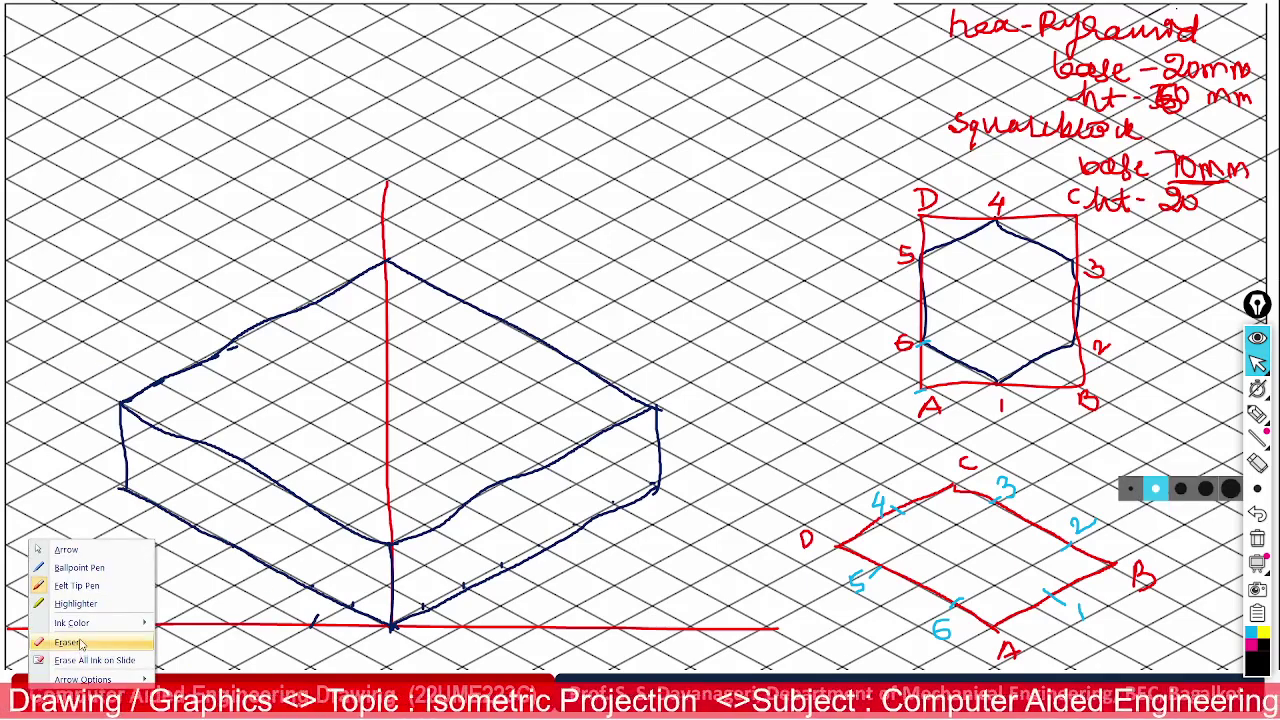
mouse_move(90, 622)
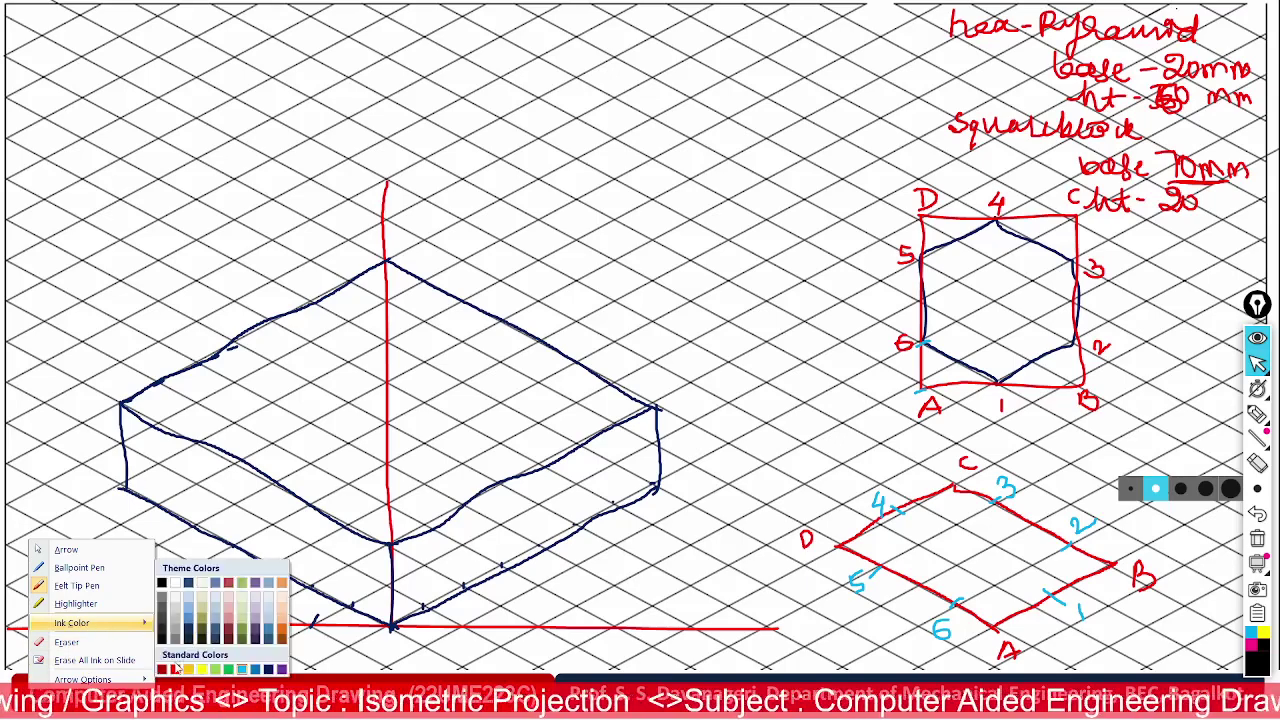
click(269, 670)
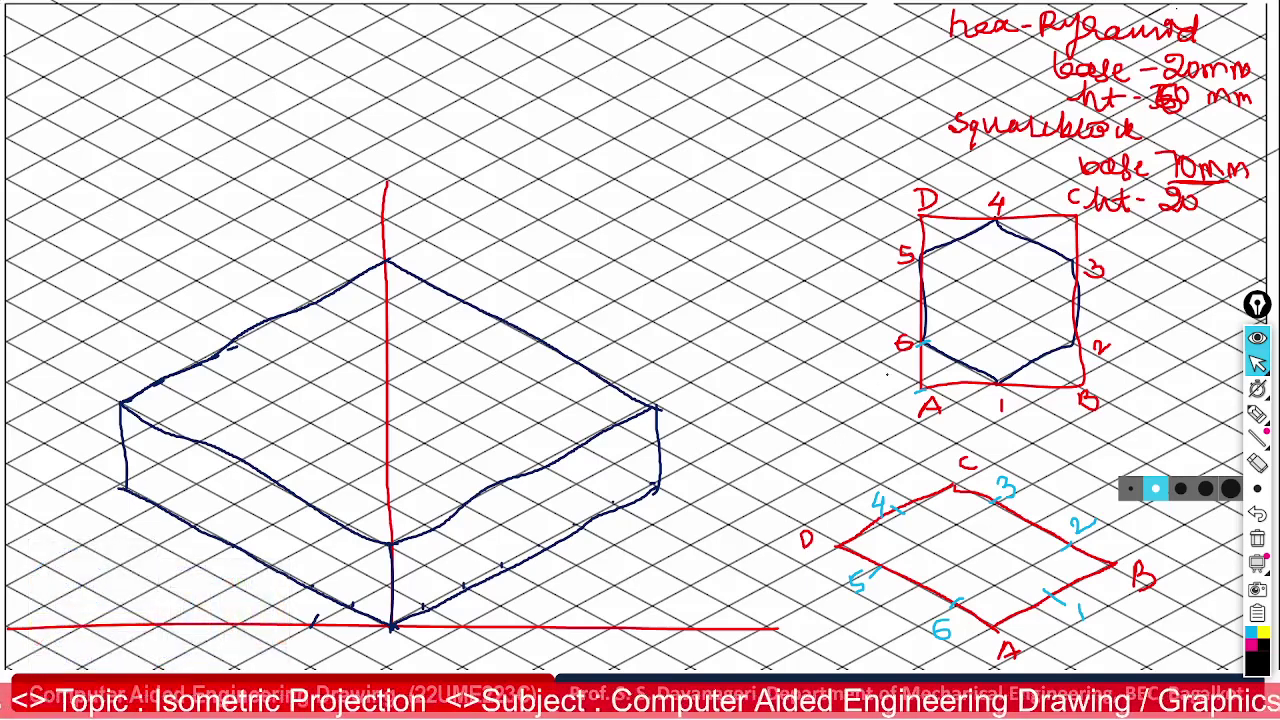
mouse_move(1050, 594)
mouse_down()
mouse_move(1068, 545)
mouse_move(995, 498)
mouse_move(899, 509)
mouse_move(879, 569)
mouse_move(955, 603)
mouse_move(1056, 594)
mouse_up()
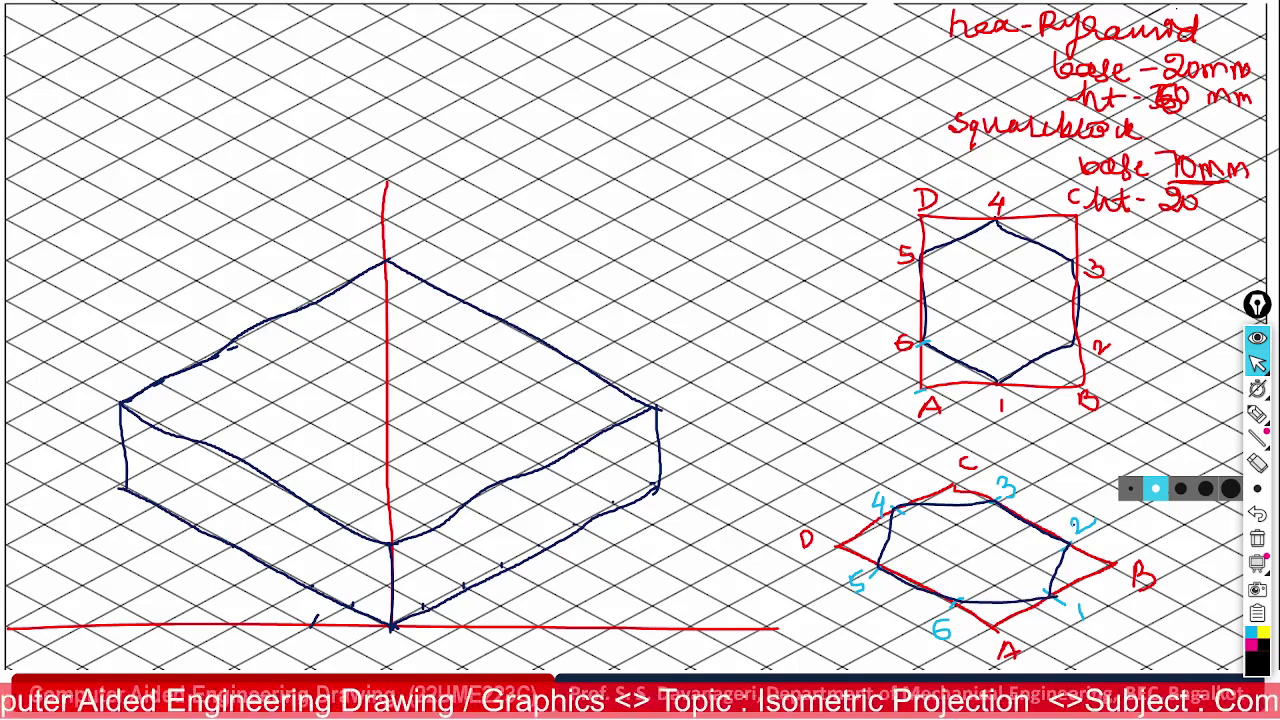
- Write an 'Isometric scale' note with an arrow pointing toward the hexagon plan
mouse_move(852, 150)
mouse_down()
mouse_move(872, 184)
mouse_move(878, 164)
mouse_up()
mouse_move(817, 110)
mouse_down()
mouse_move(830, 134)
mouse_move(906, 100)
mouse_move(940, 106)
mouse_move(932, 90)
mouse_move(960, 108)
mouse_up()
mouse_move(884, 132)
mouse_down()
mouse_move(868, 148)
mouse_move(926, 130)
mouse_move(950, 138)
mouse_up()
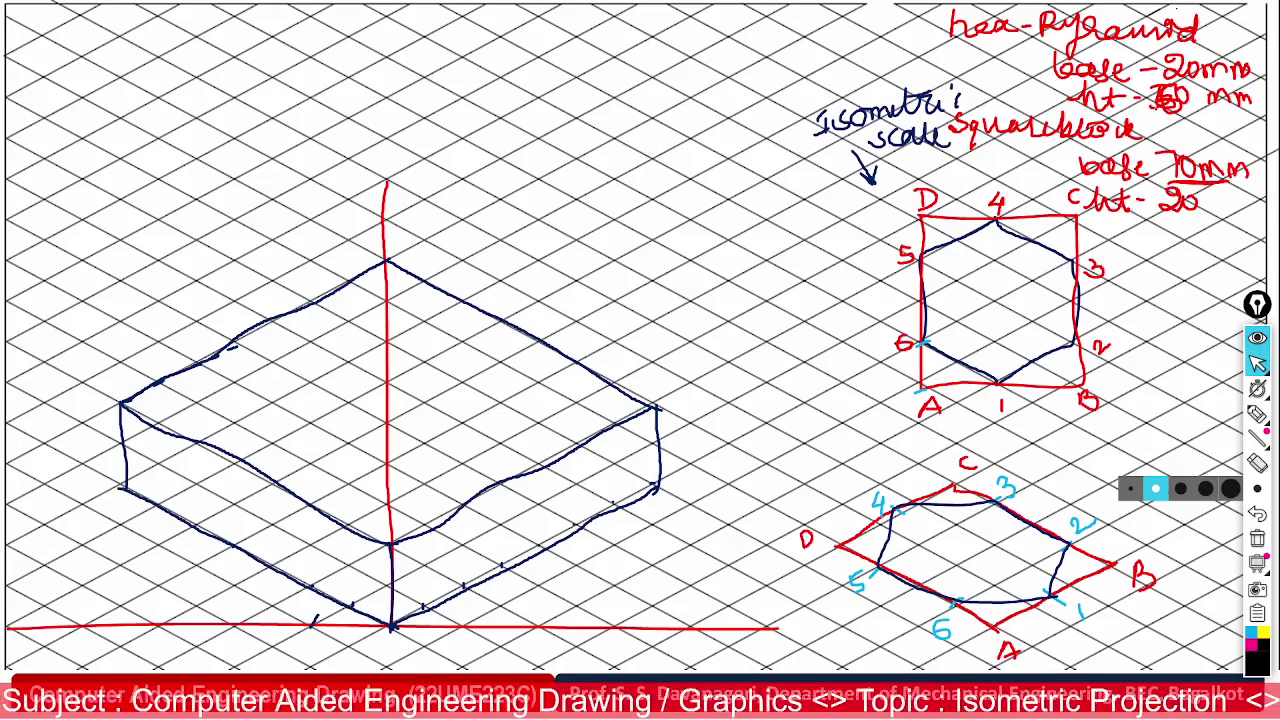
- Ink over the crossed-out height value in the 'ht' line of the hex-pyramid notes
mouse_move(1156, 84)
mouse_down()
mouse_move(1186, 84)
mouse_move(1150, 86)
mouse_up()
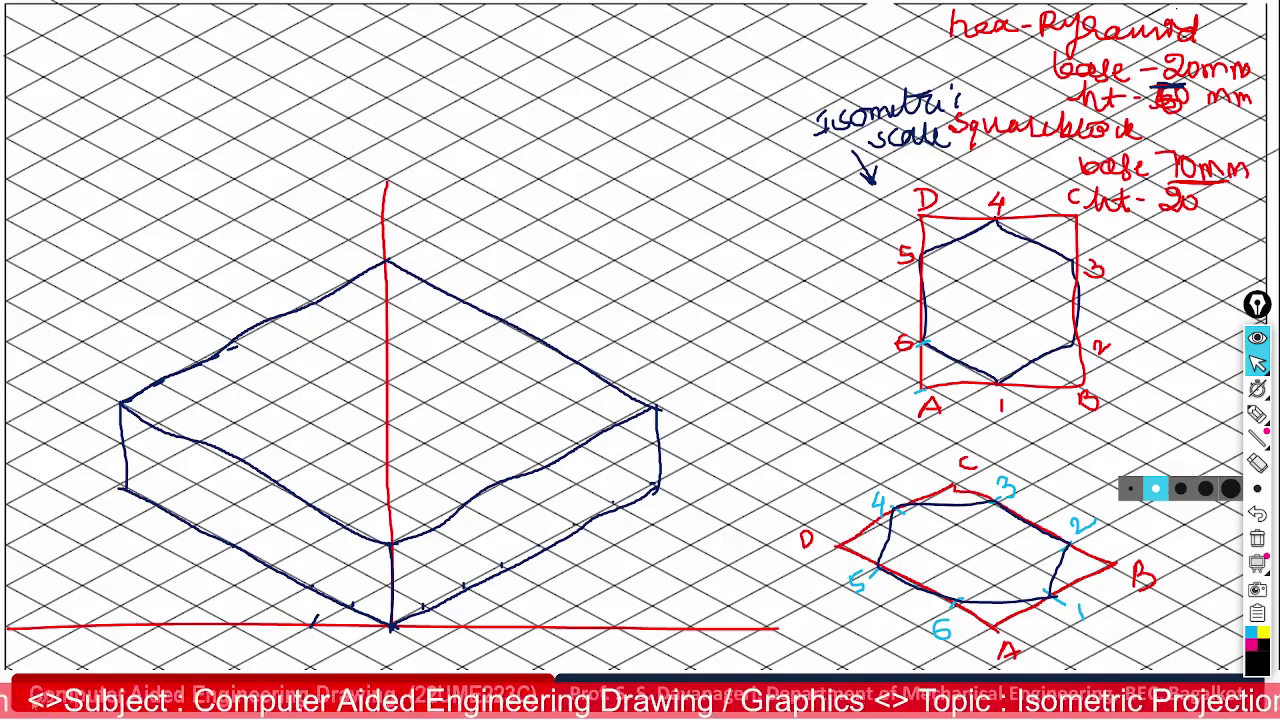
- In green ink, draw diagonals DB and CA, mark their crossing O, and add a vertical axis
click(30, 695)
mouse_move(100, 622)
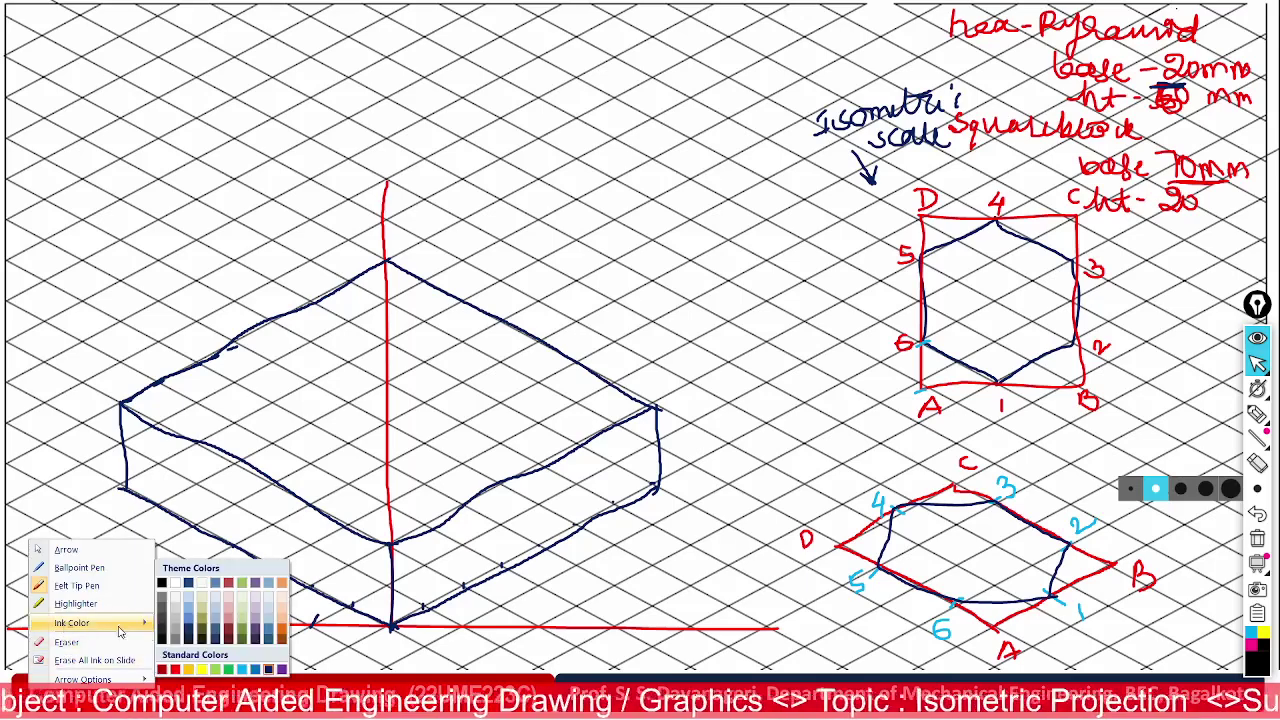
click(214, 669)
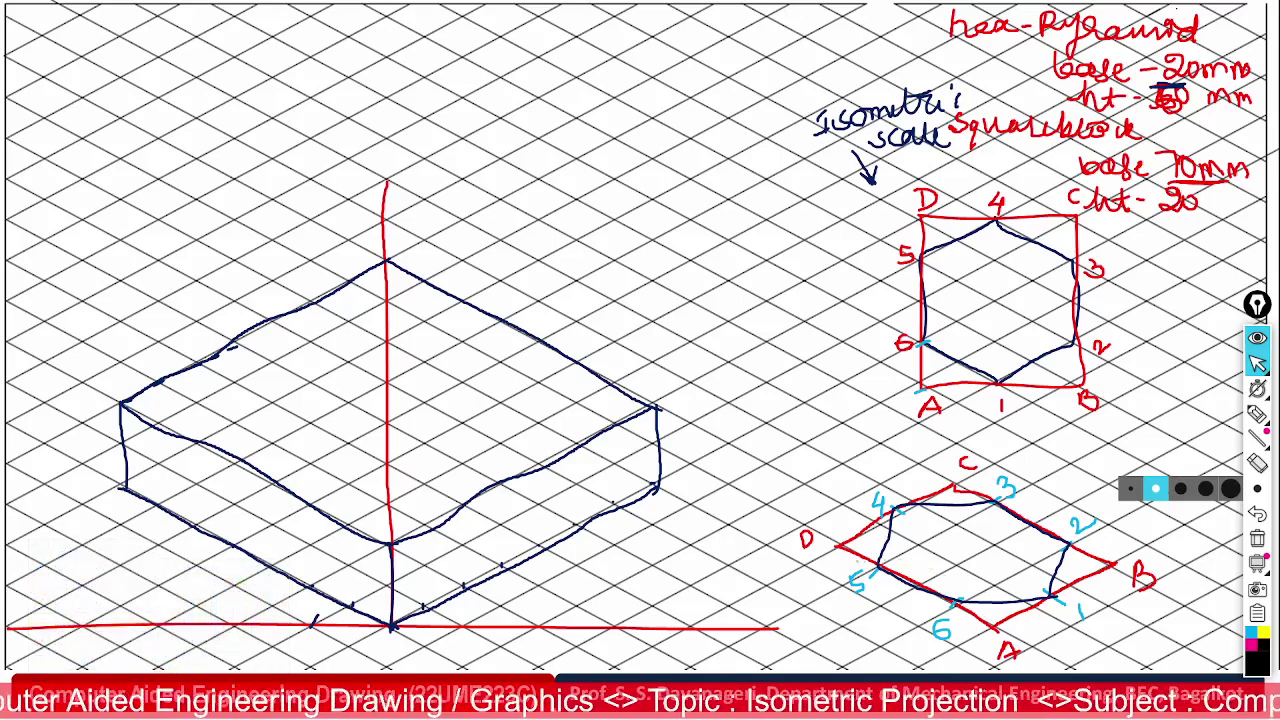
drag(836, 545, 1114, 563)
drag(952, 488, 996, 636)
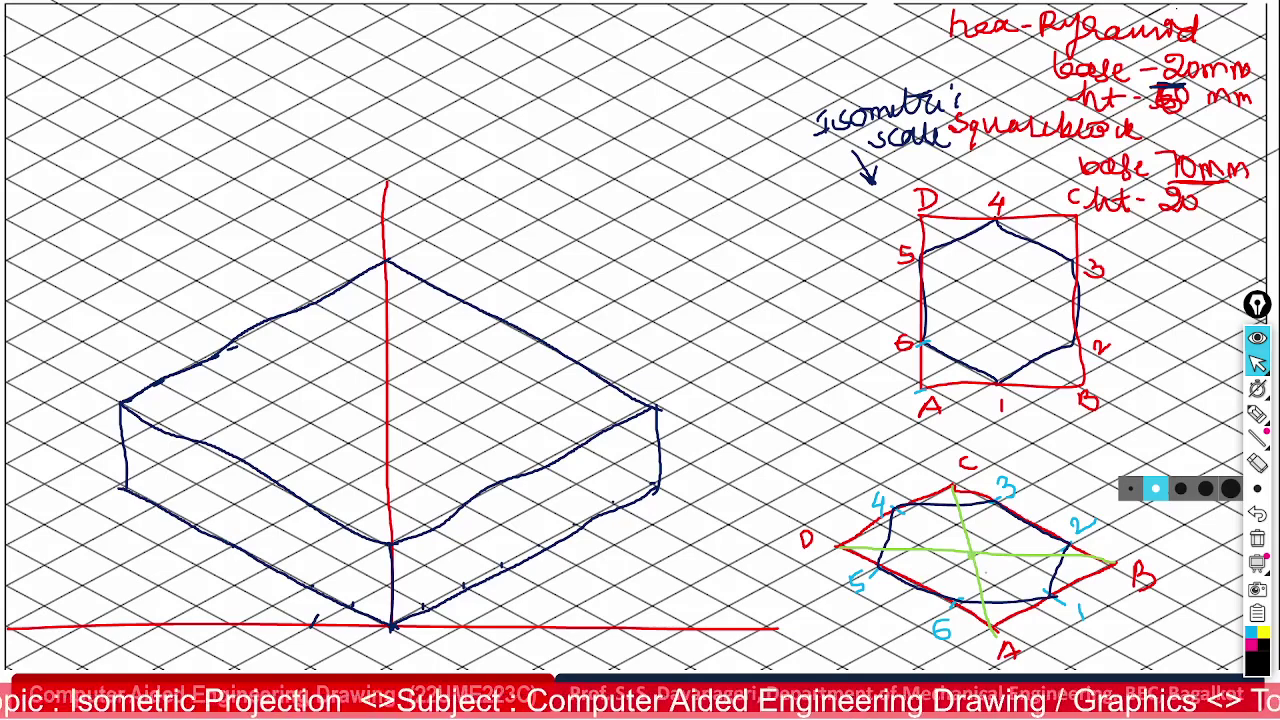
drag(986, 566, 1002, 591)
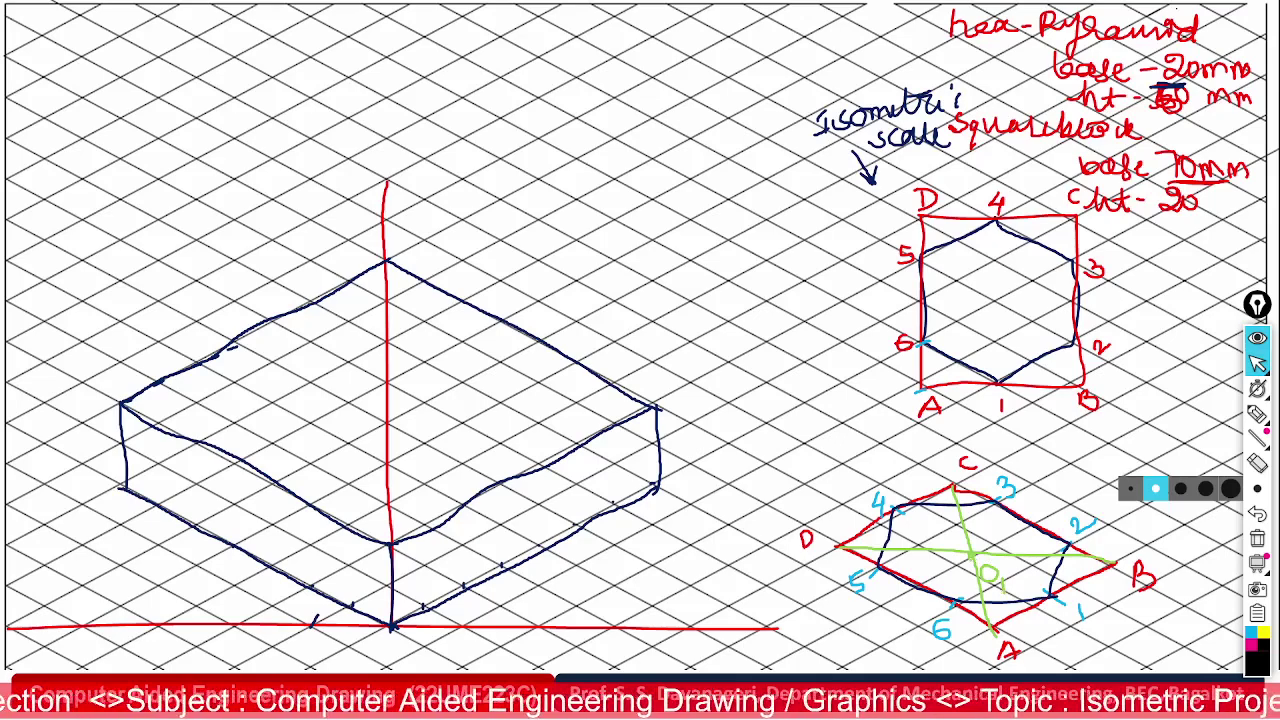
drag(970, 542, 974, 351)
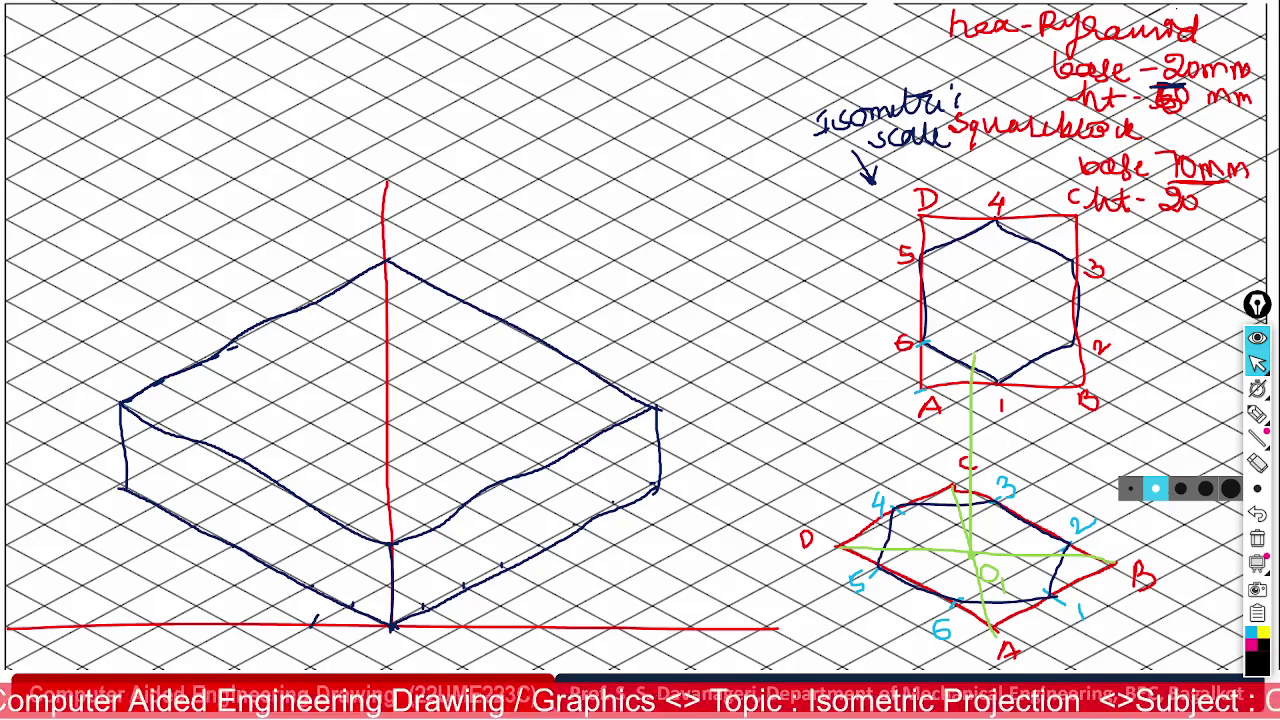